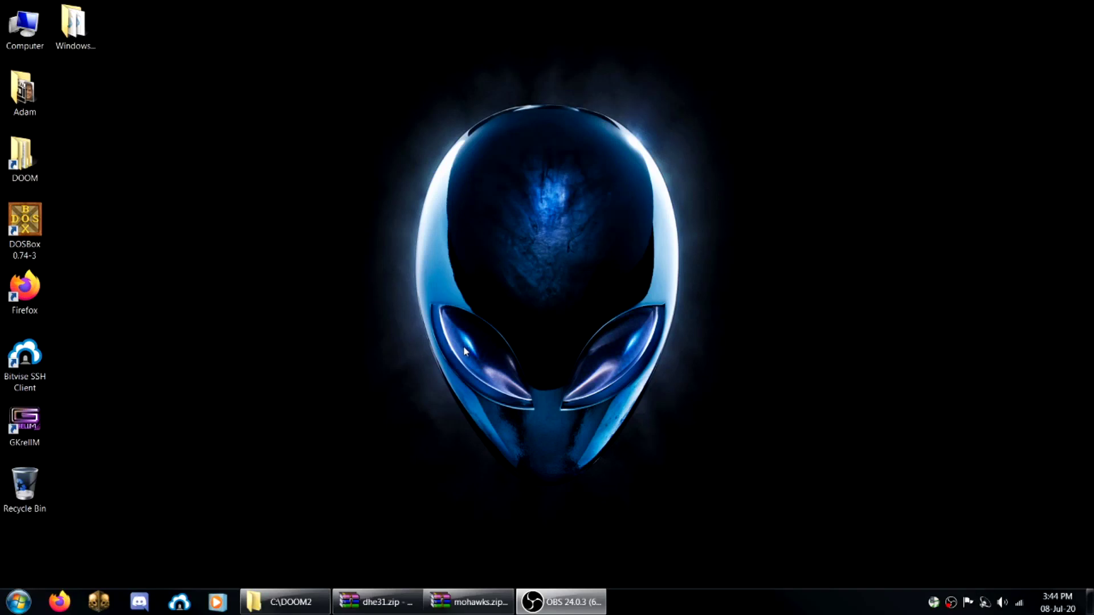
Bring the C:\DOOM2 folder window forward and show its full path
click(308, 609)
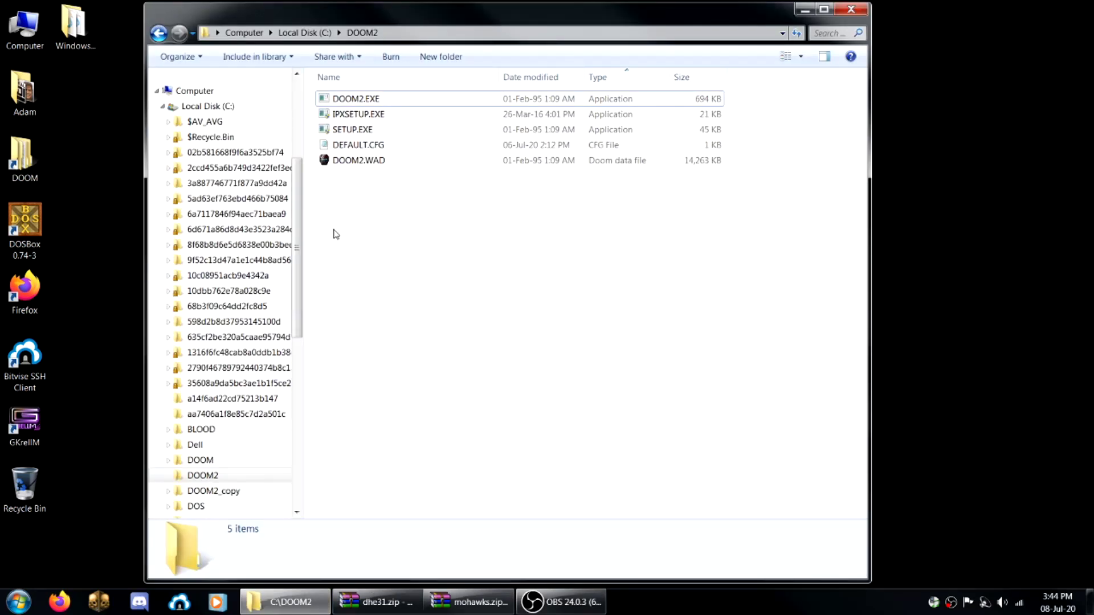
click(448, 34)
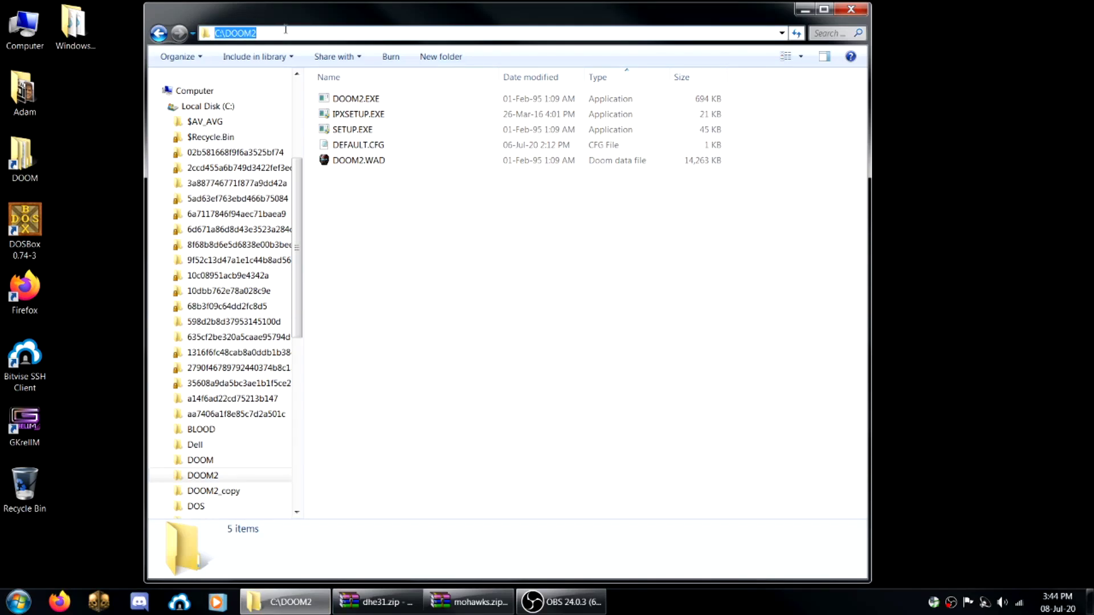
click(450, 310)
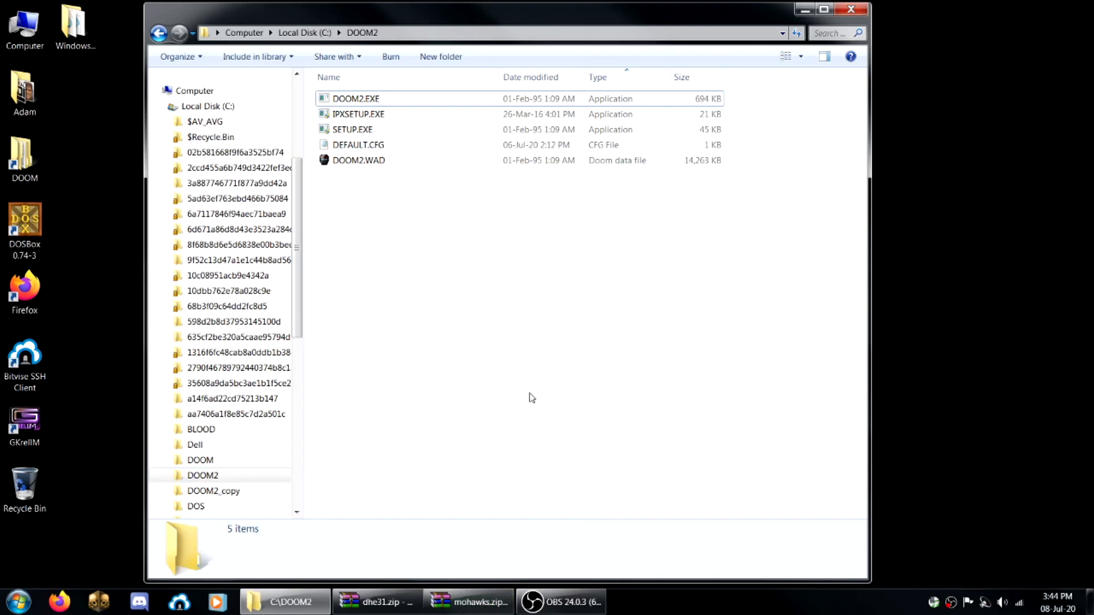
Extract mohawks.deh and mohawks.wad from the mohawks.zip archive into the C:\DOOM2 folder, and close the archive
click(480, 603)
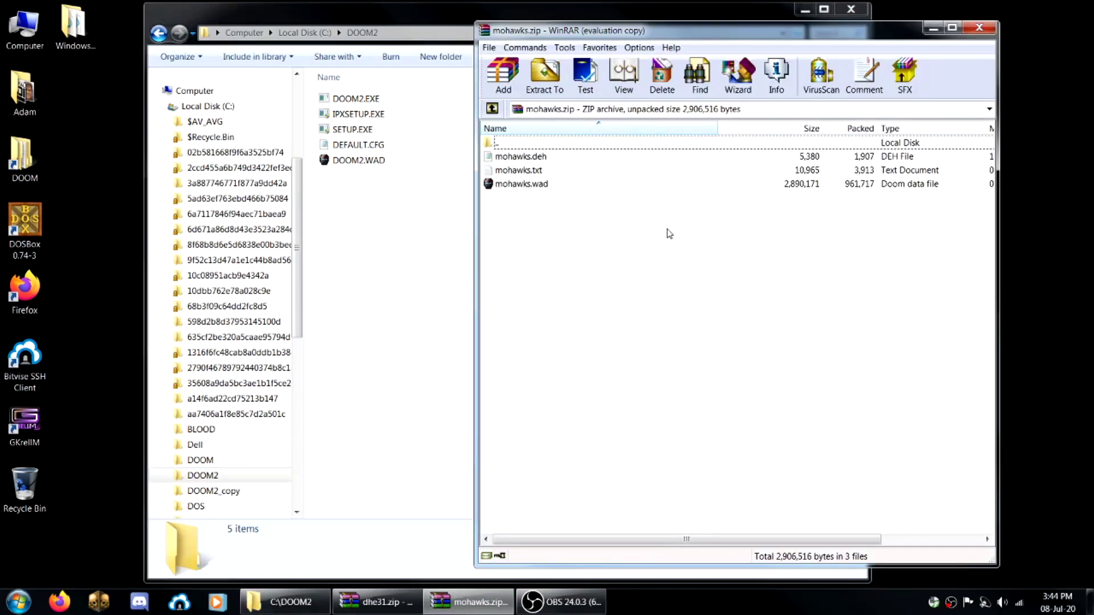
click(519, 161)
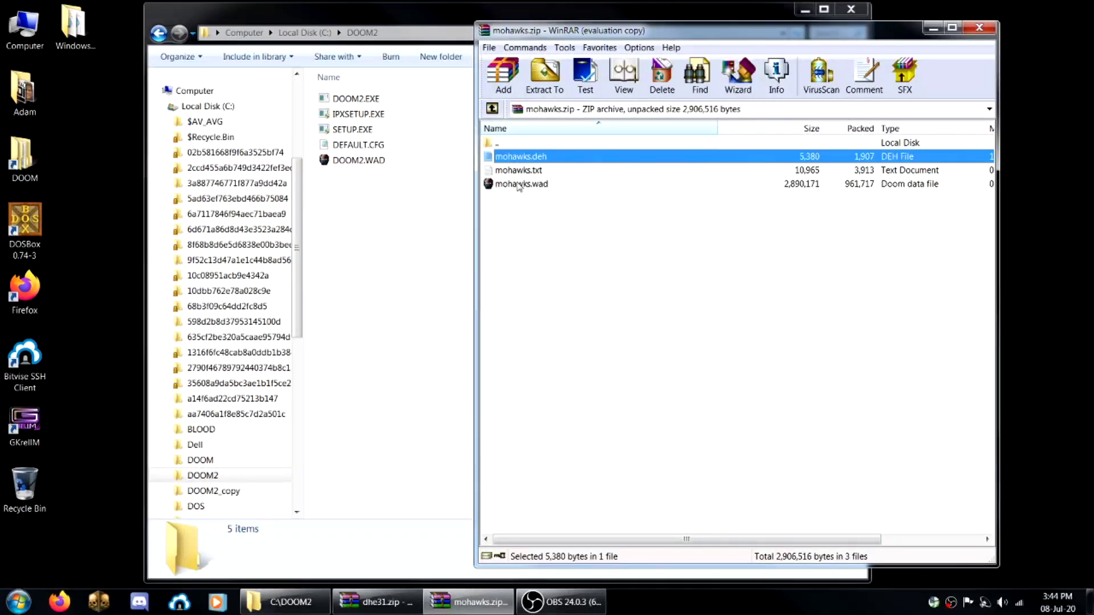
click(520, 186)
click(527, 164)
click(532, 188)
click(532, 159)
click(530, 186)
ctrl+click(535, 159)
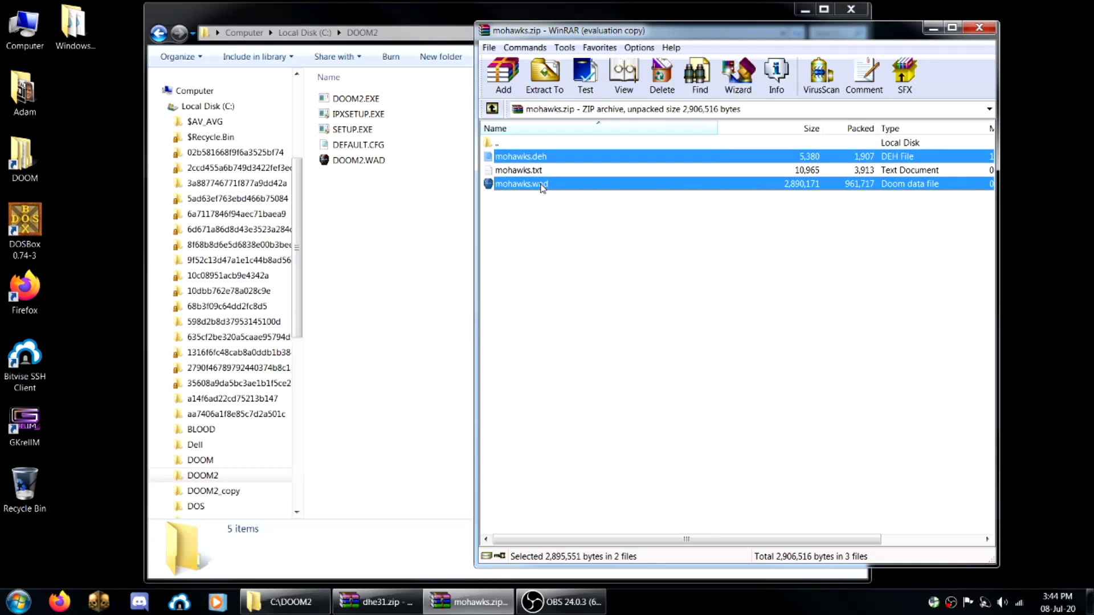
drag(532, 188, 401, 235)
click(342, 247)
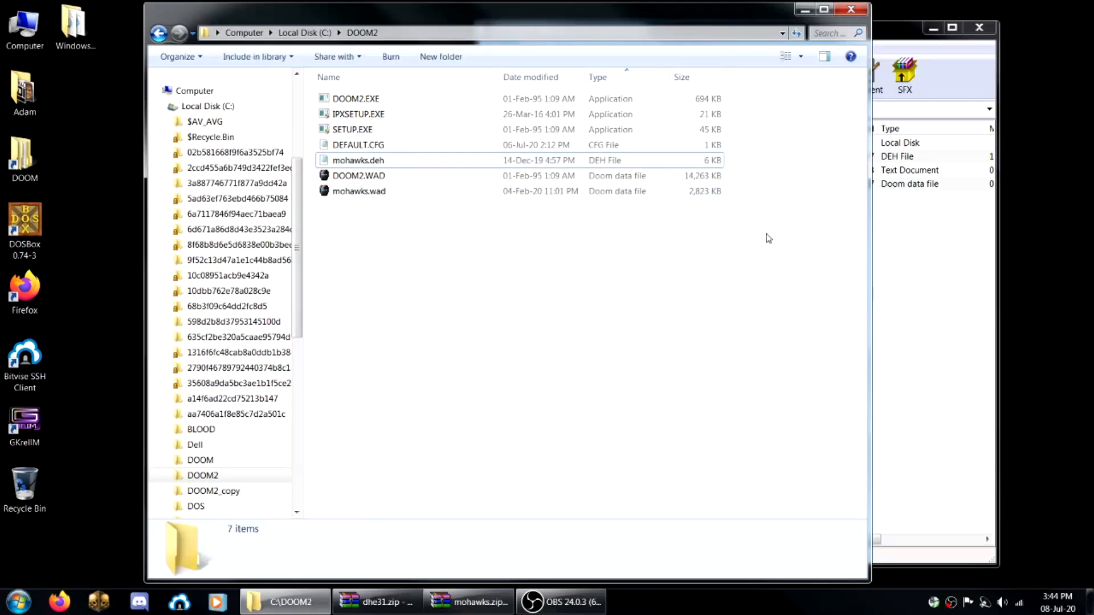
click(919, 267)
click(979, 28)
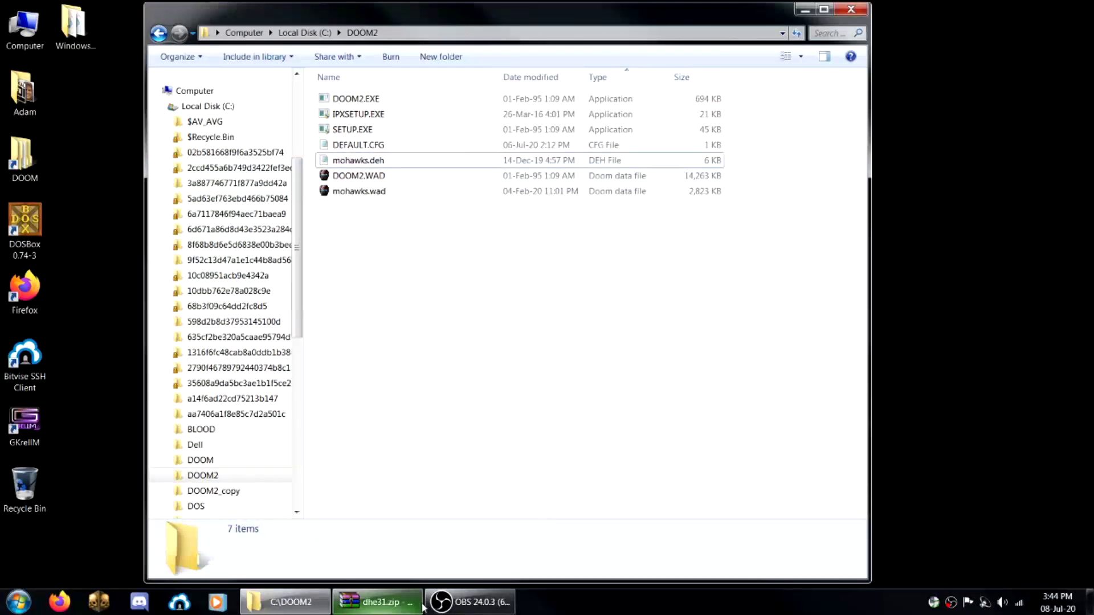
Extract DEHACKED.EXE from the dhe31.zip archive into the C:\DOOM2 folder and close the archive
click(377, 601)
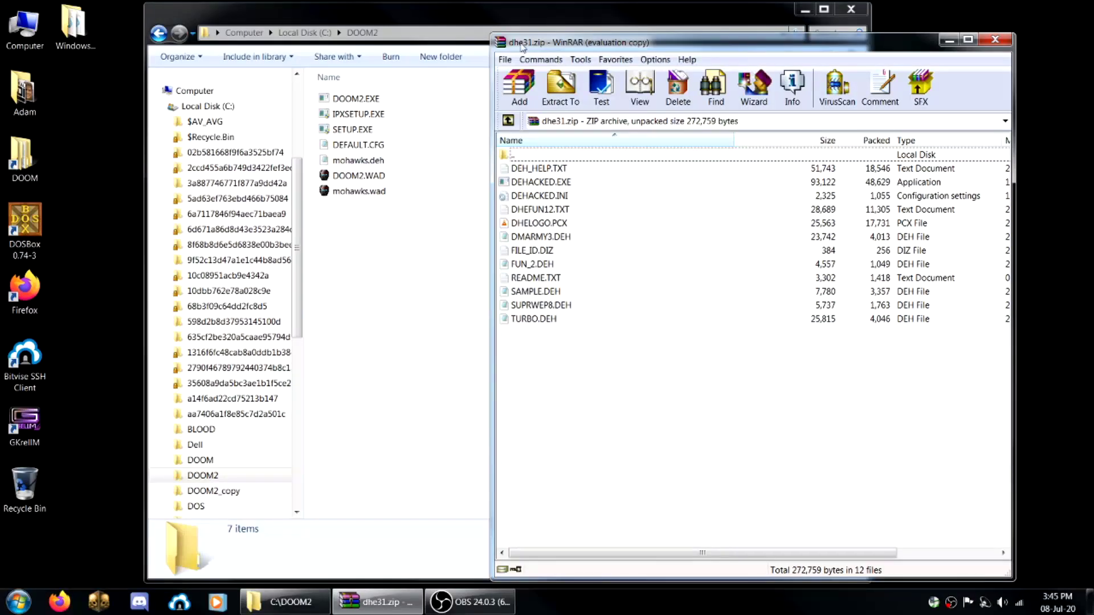
click(543, 170)
click(543, 179)
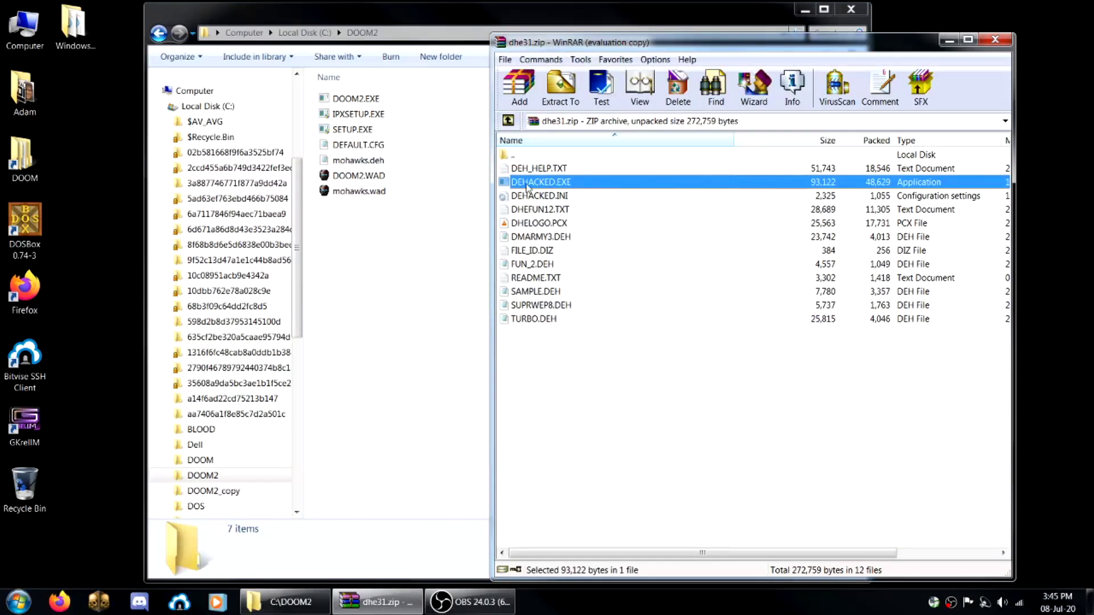
drag(550, 185, 399, 254)
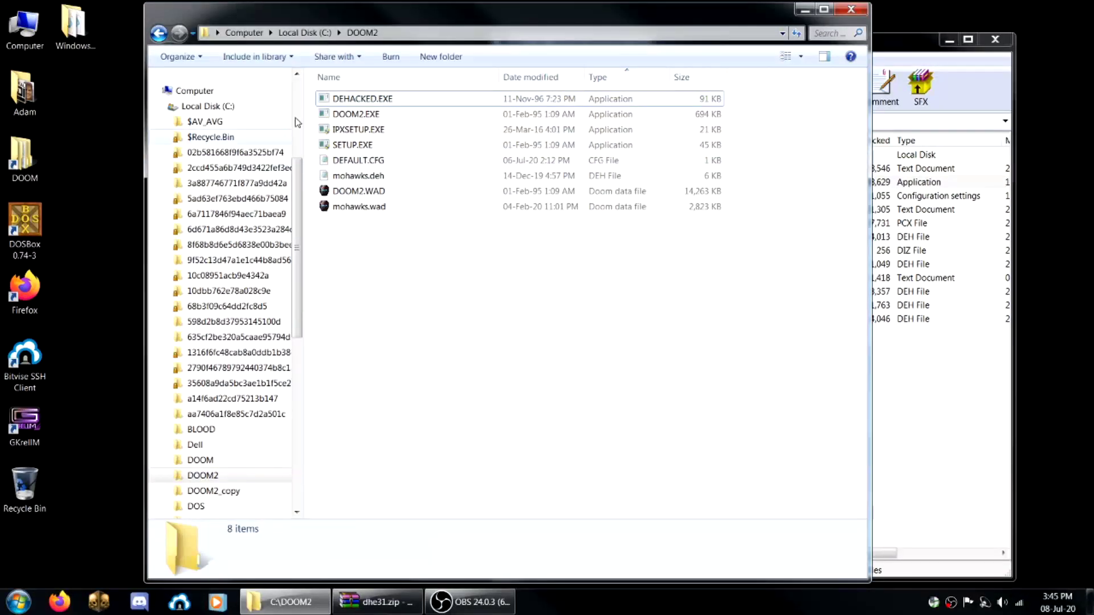
click(994, 40)
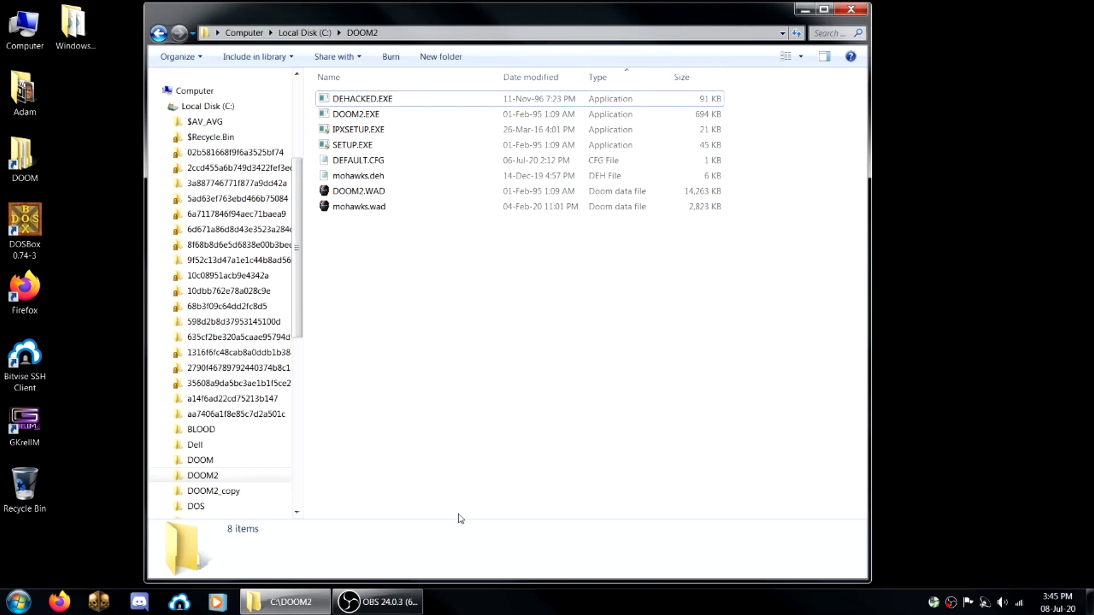
Start DOSBox, run dehacked from drive C:, and agree to create a backup copy of the Doom exe for editing
double_click(39, 235)
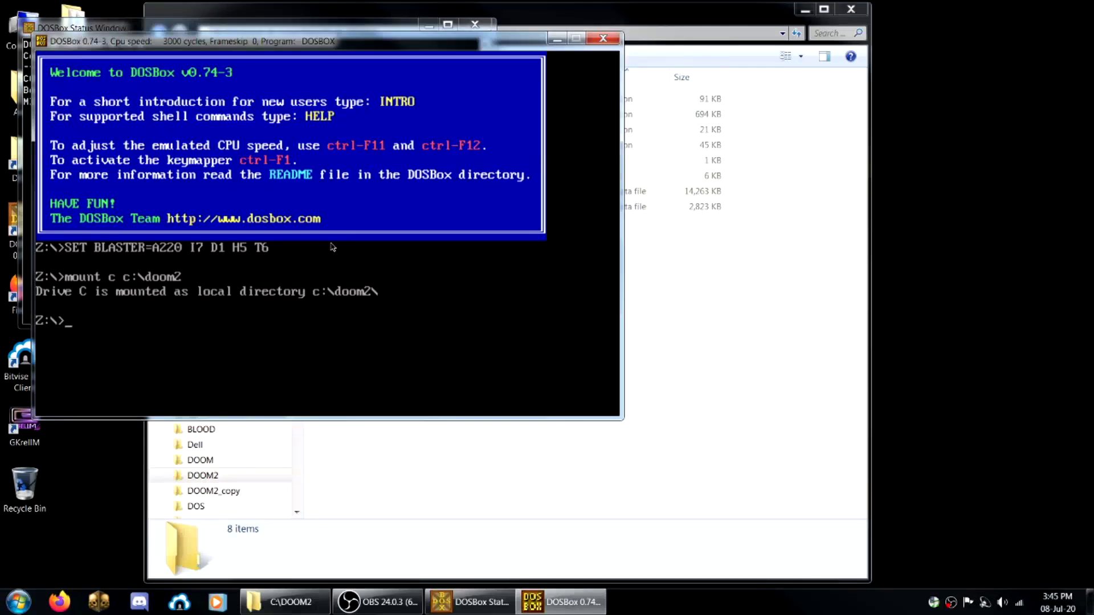
text(C:)
key(Return)
text(dehacked)
key(Return)
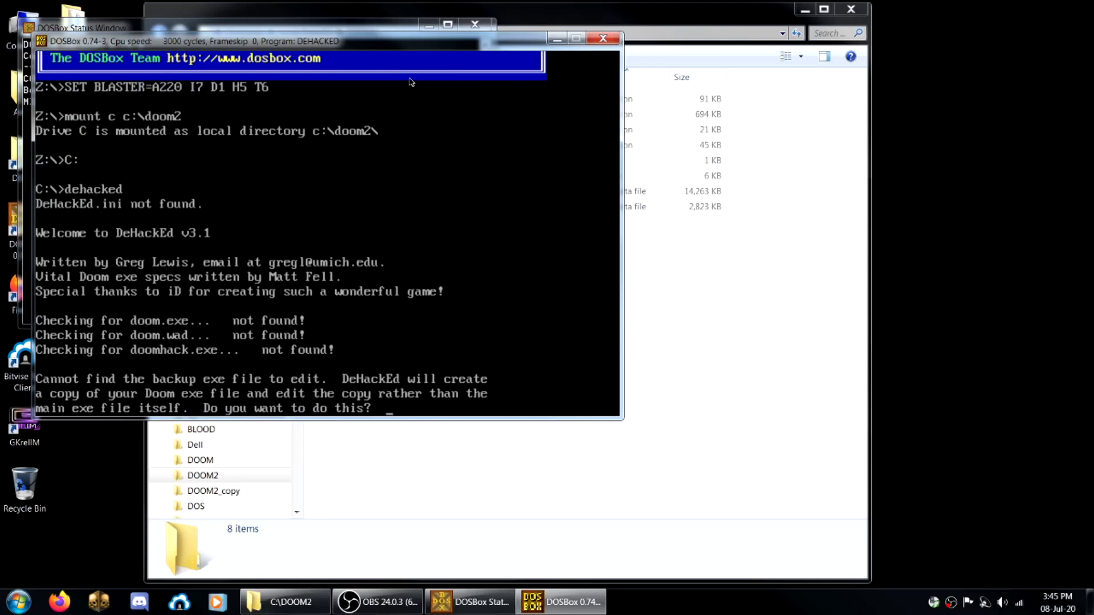
key(y)
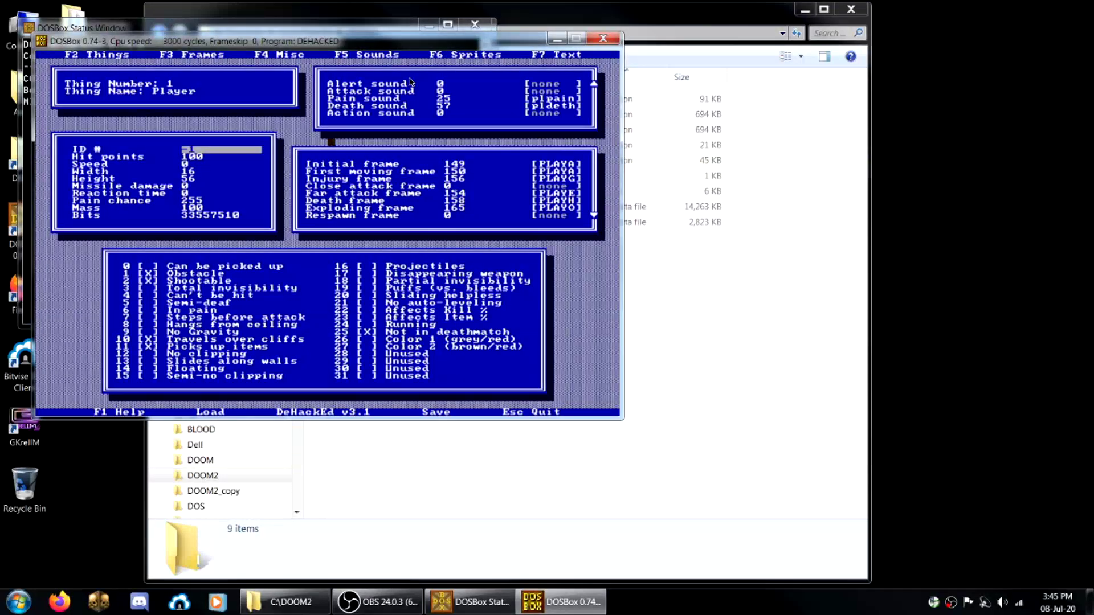
Load the MOHAWKS.DEH patch into DeHackEd, reloading the original exe data first
key(l)
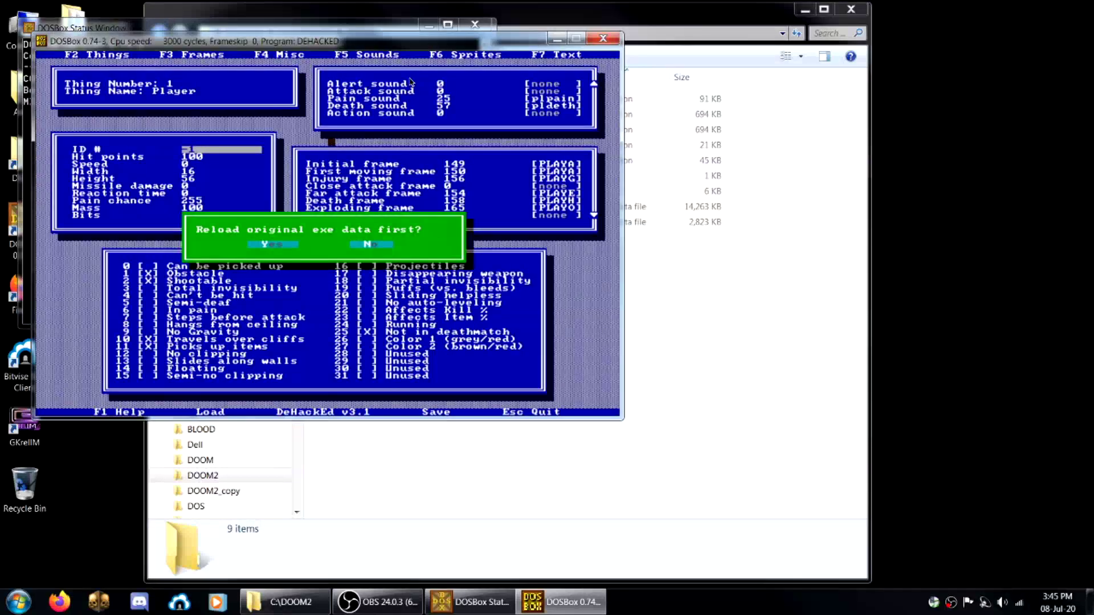
key(y)
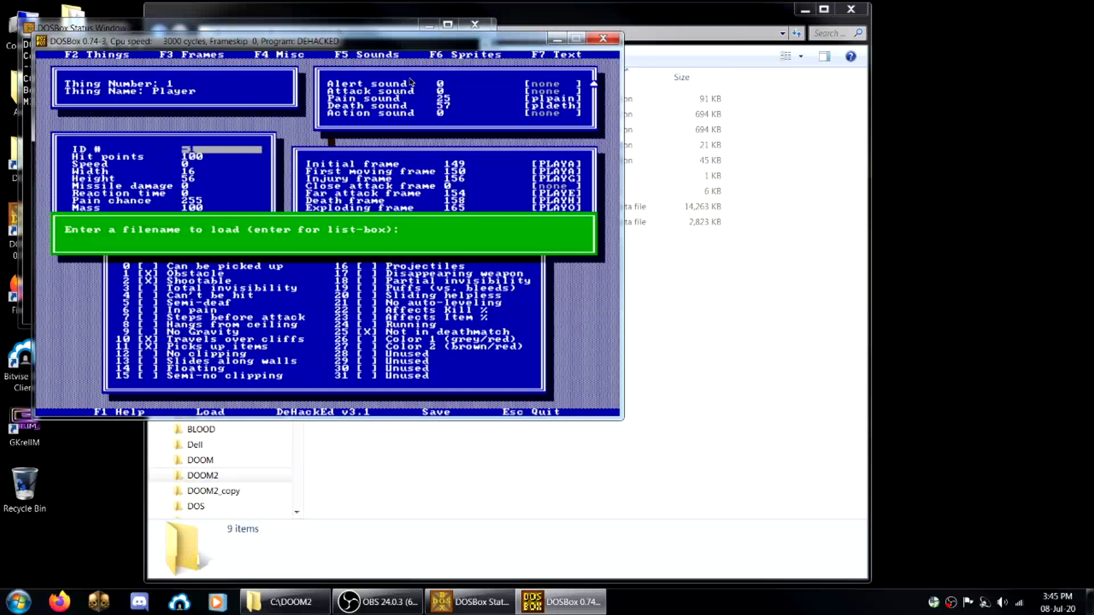
key(Return)
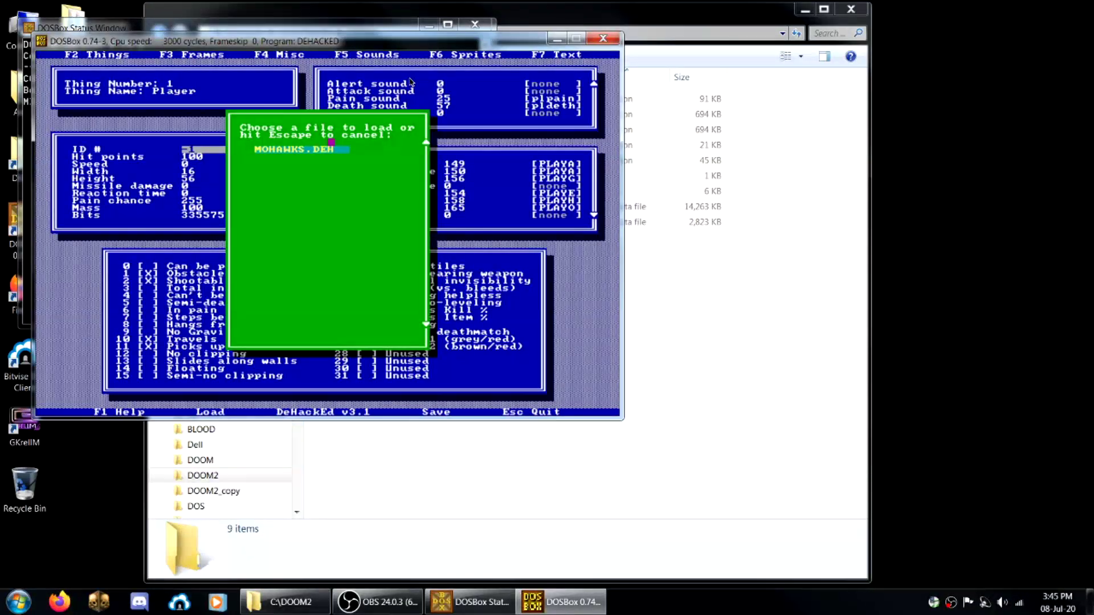
key(Return)
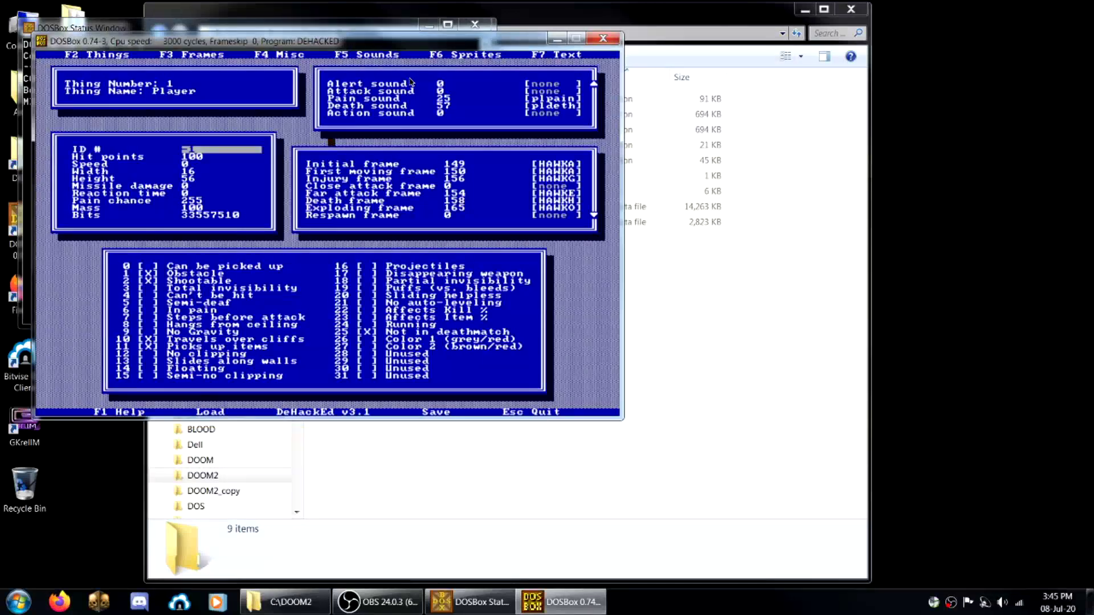
Write the patched data to the exe and quit DeHackEd to the DOS prompt
key(w)
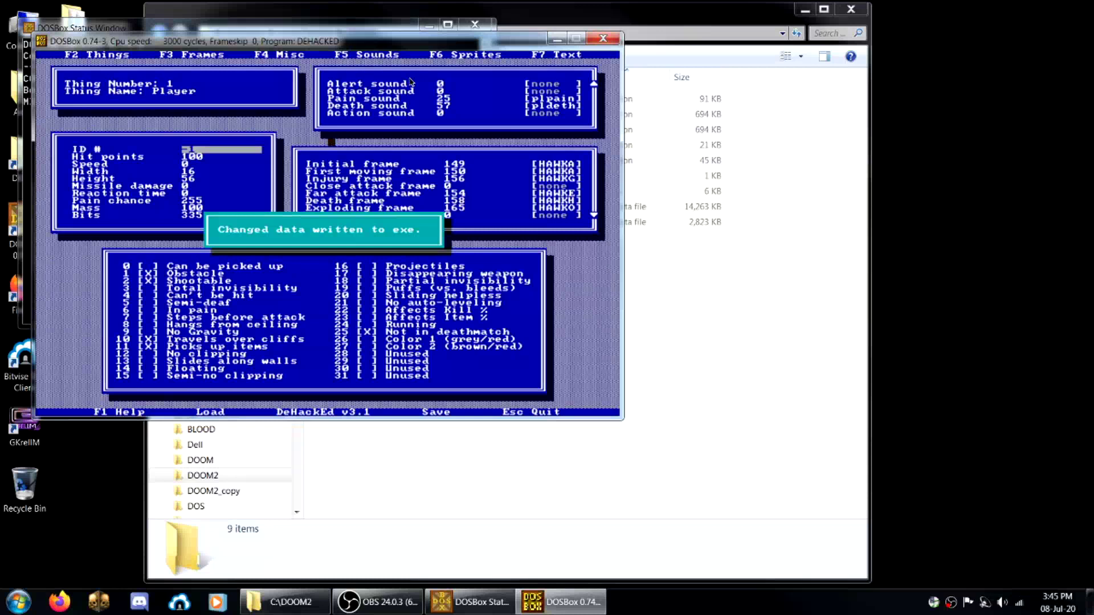
key(Return)
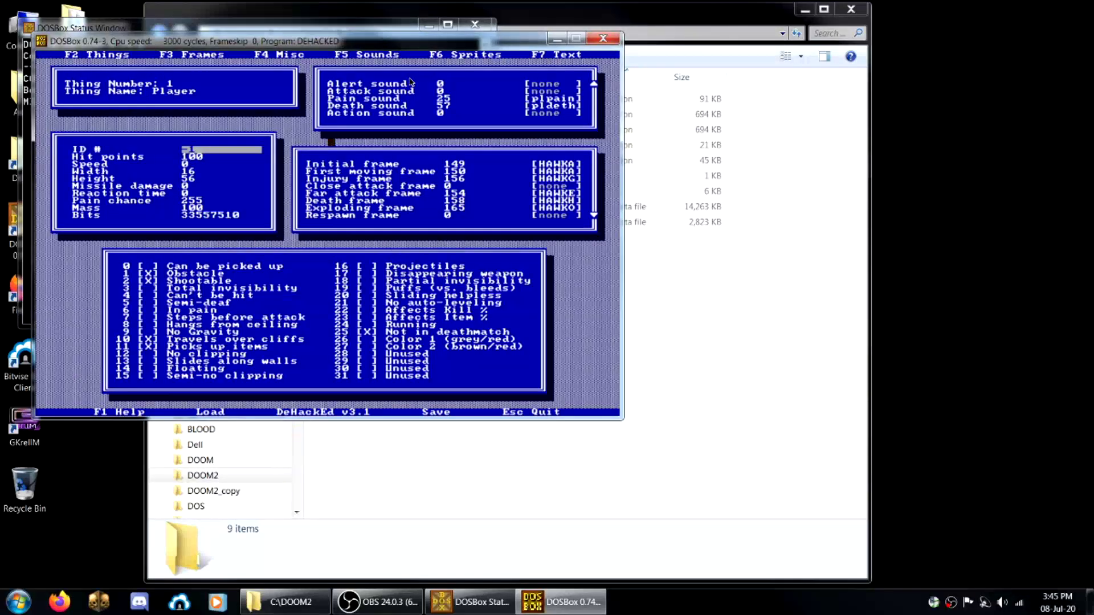
key(Escape)
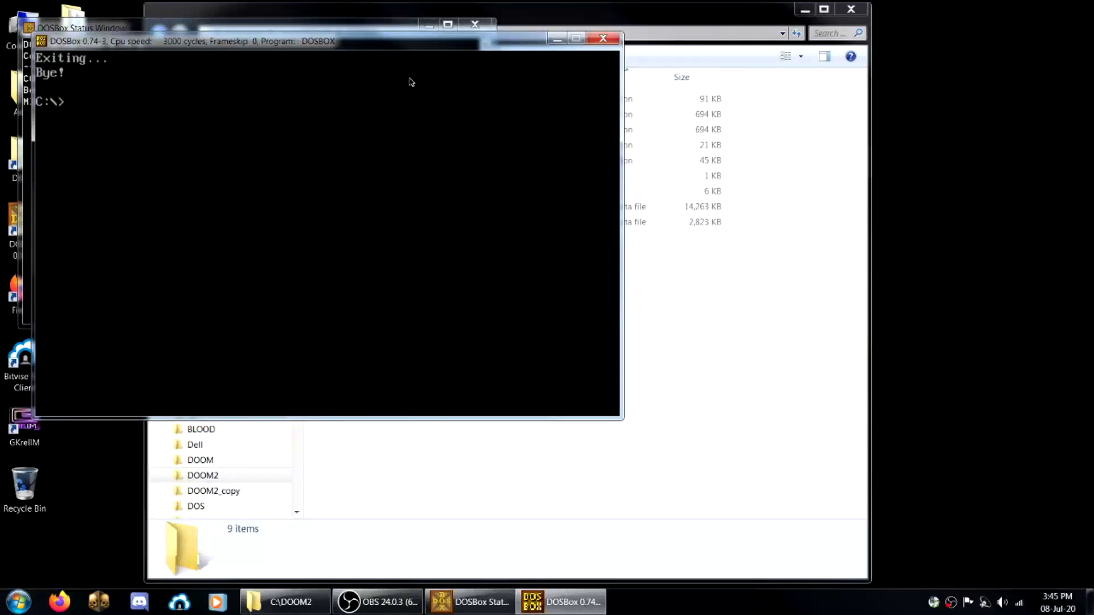
Run doomhack -file mohawks.wad at the DOS prompt and continue past the welcome text to the title screen
text(doomhack)
click(571, 553)
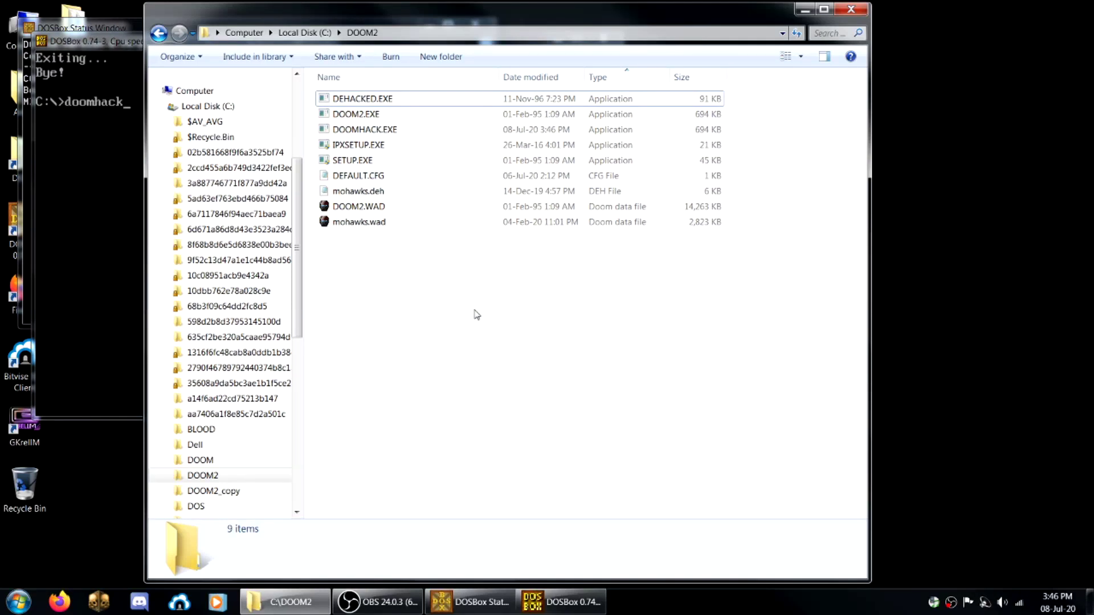
key(alt+Tab)
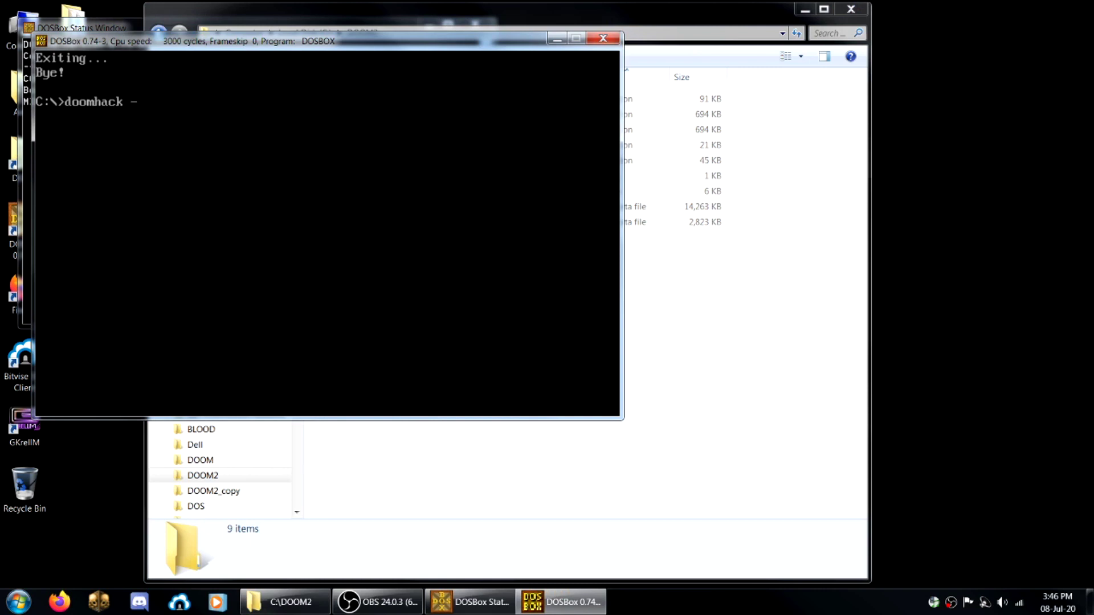
text(doomhack -file ,mohawks.wad)
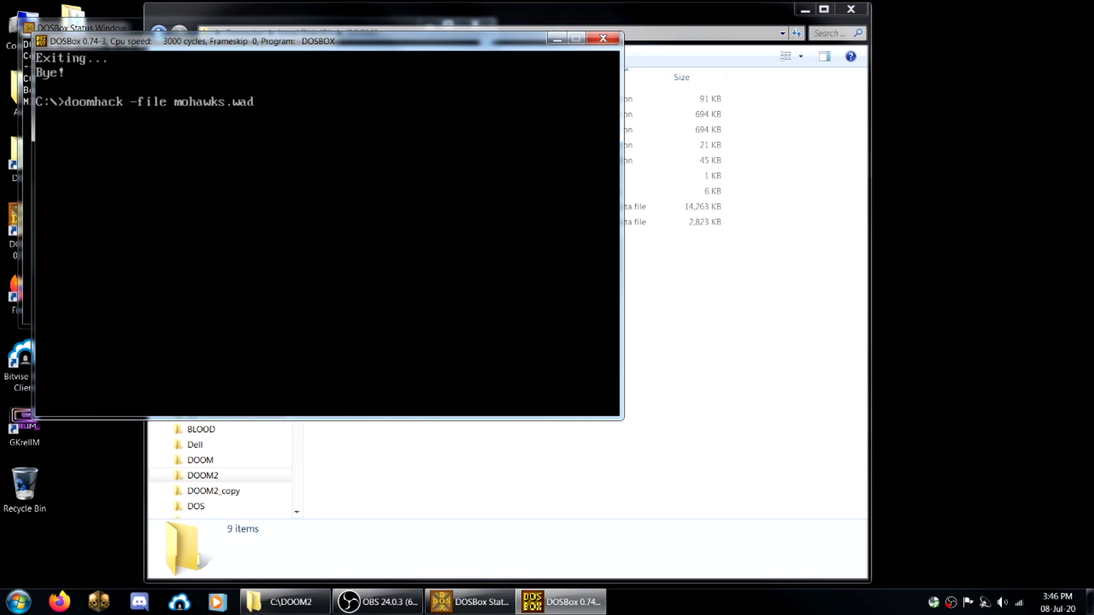
key(Return)
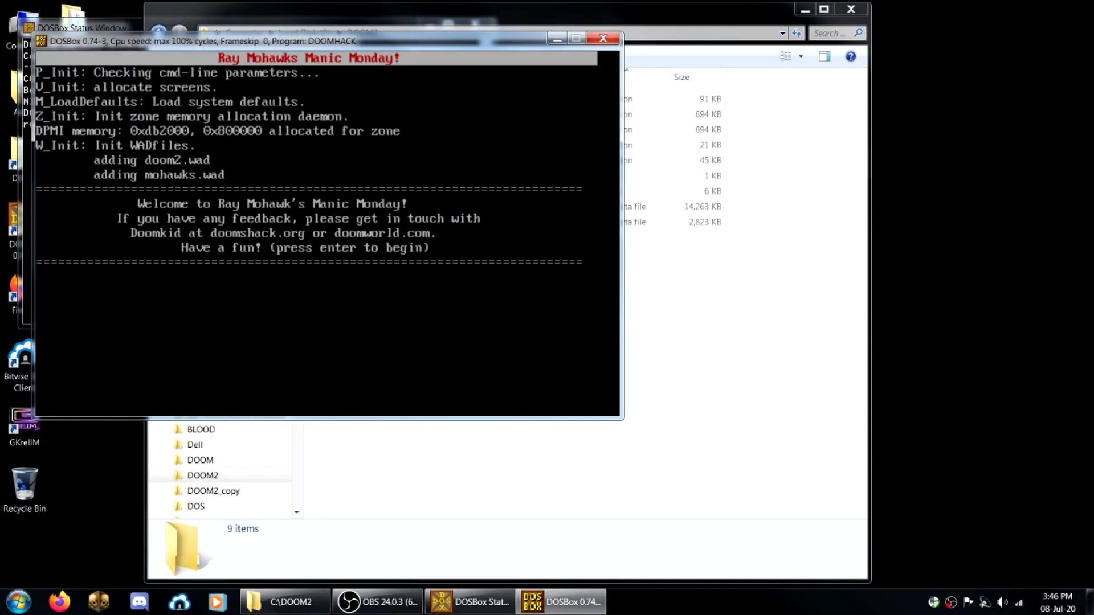
key(Return)
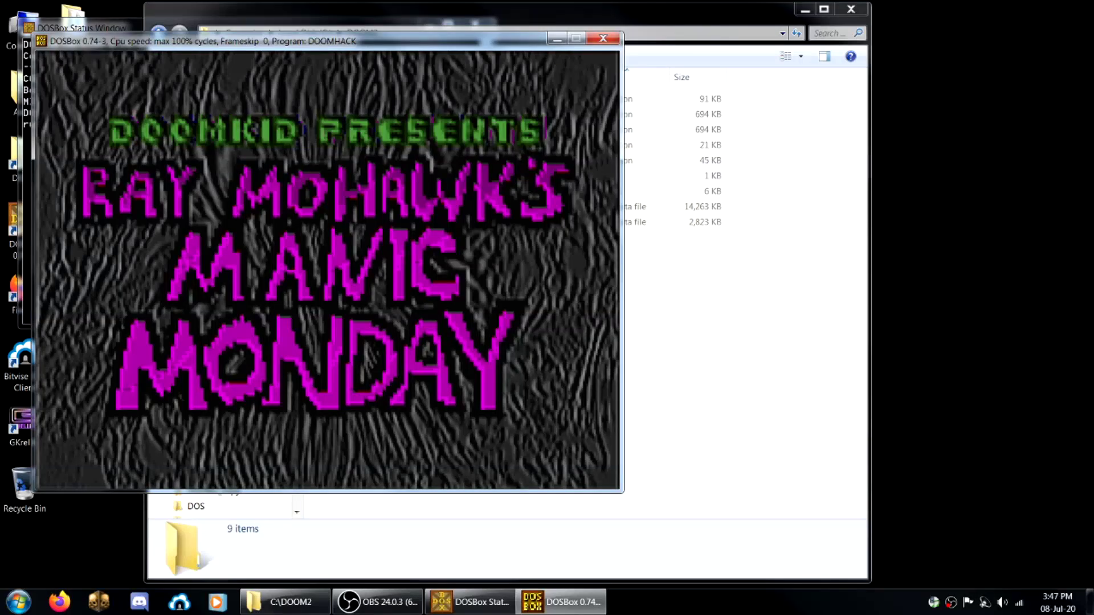
Start a new game at the Playing For Fun skill level
key(Return)
key(Return)
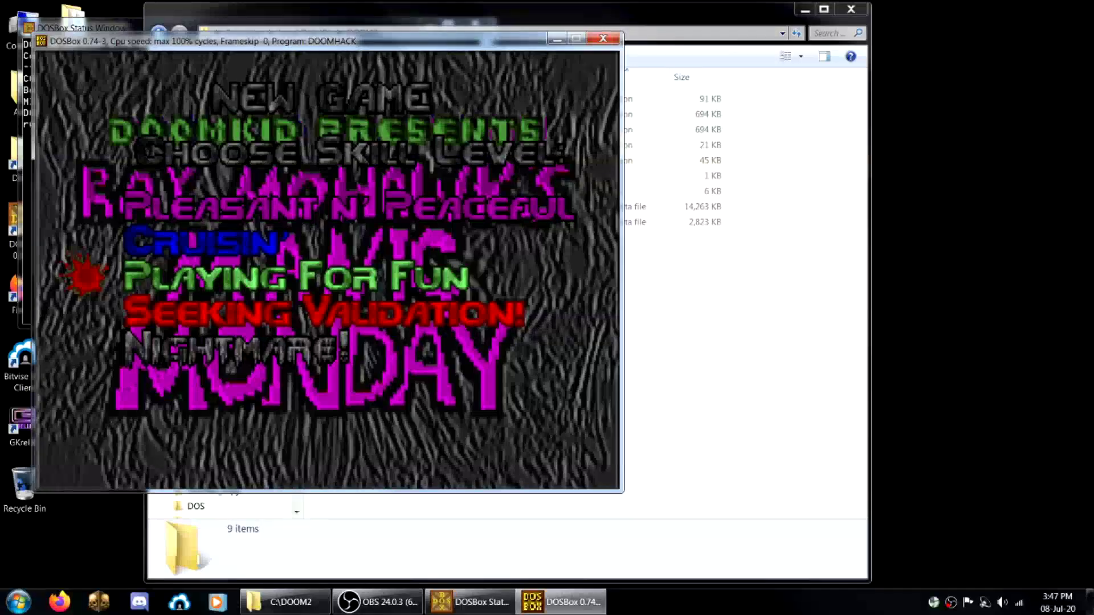
key(Return)
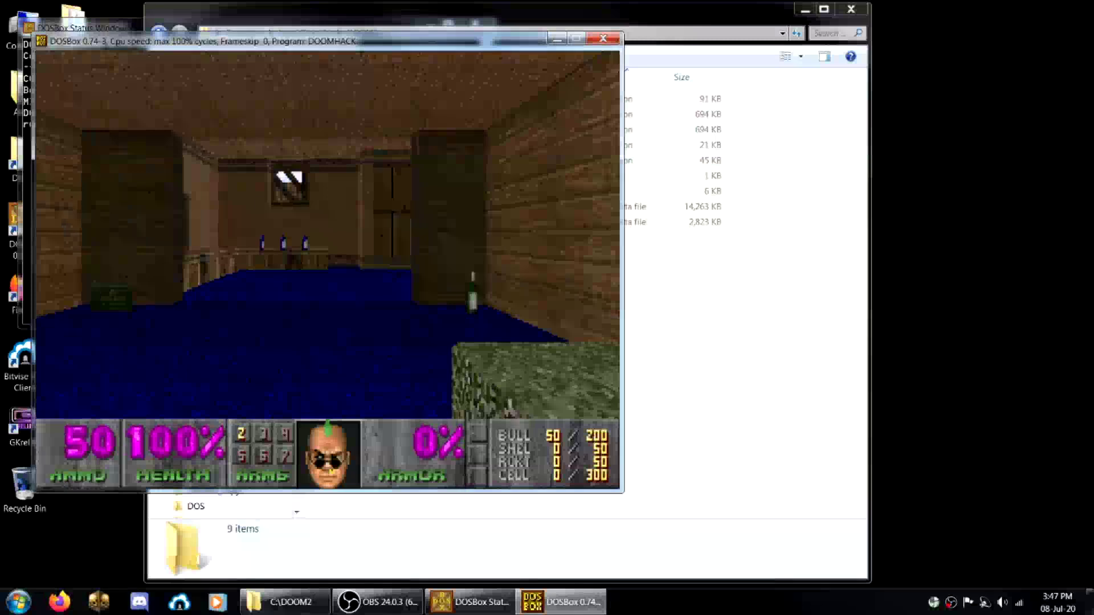
Try out the patched game by firing the weapon, walking around the first room, and collecting the armor bonus and berserk pack
key(ctrl)
key(Left)
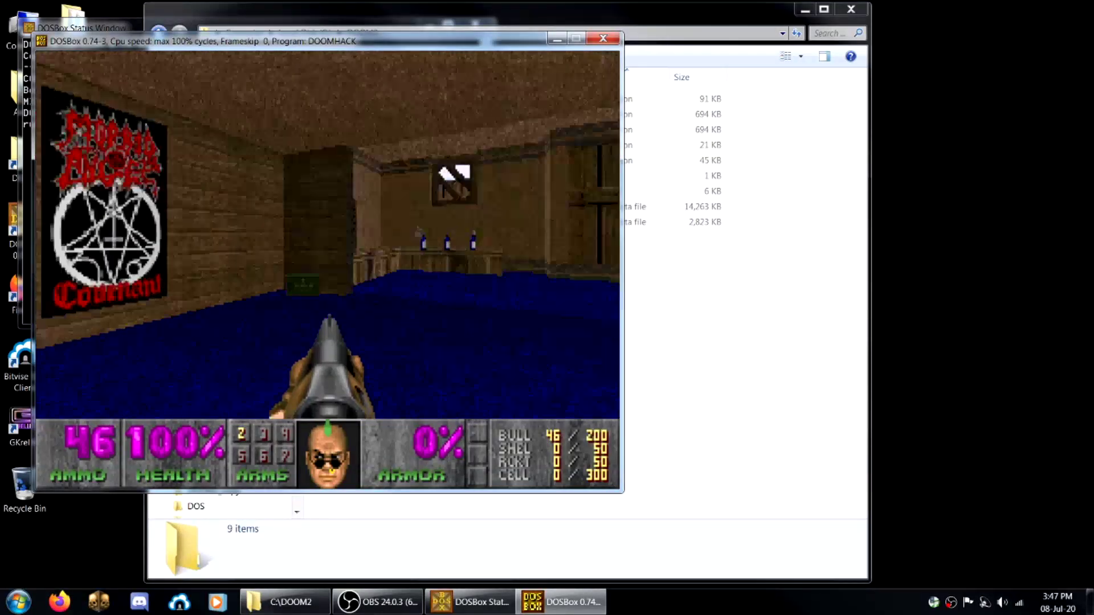
key(Up)
key(Left)
key(Up)
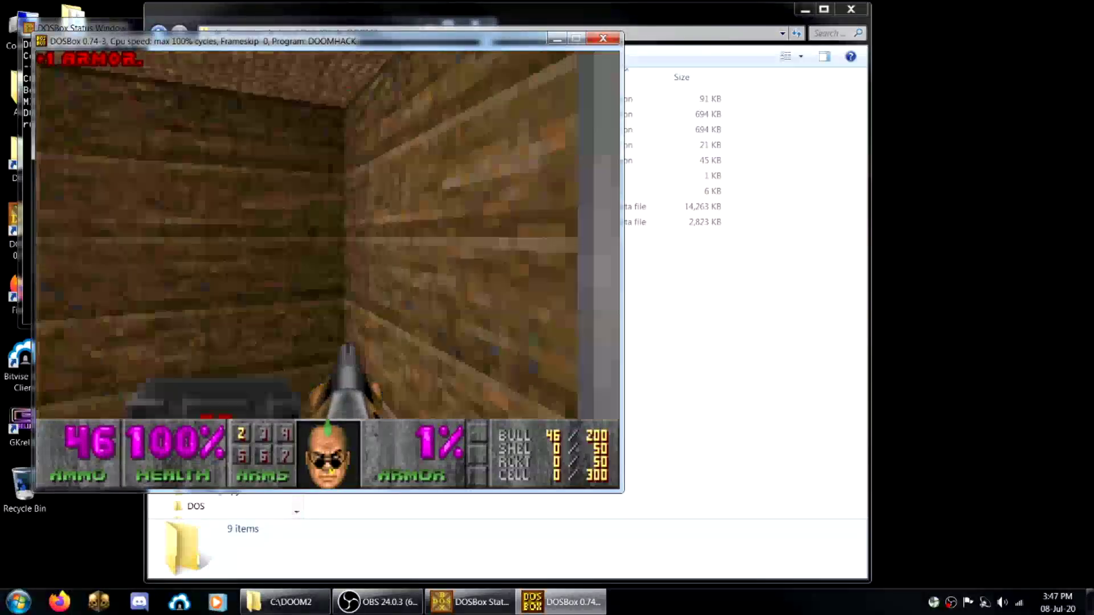
key(Left)
key(Up)
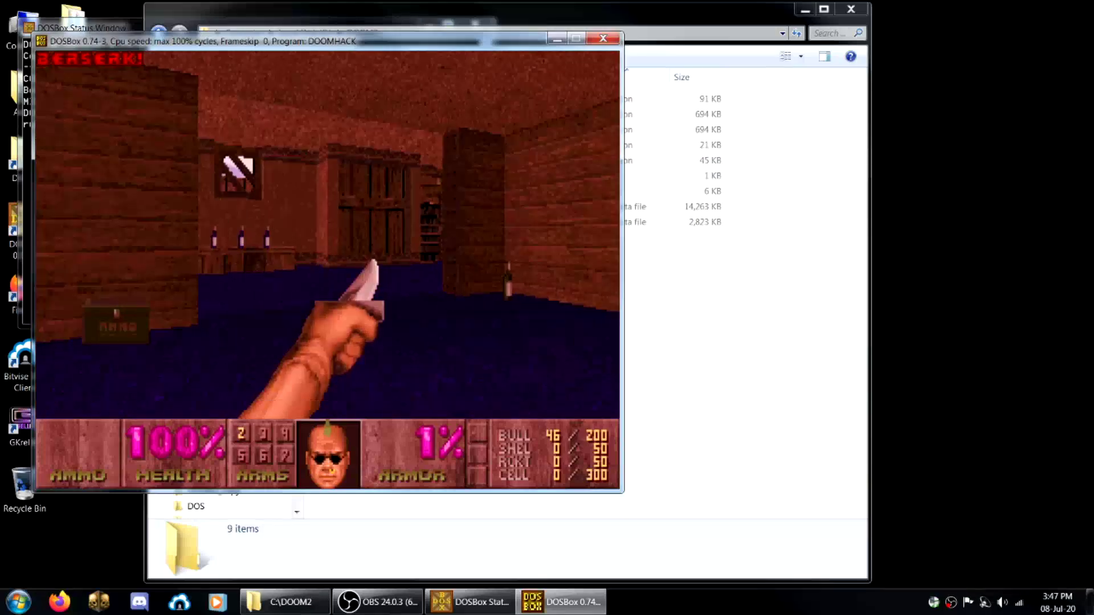
key(Left)
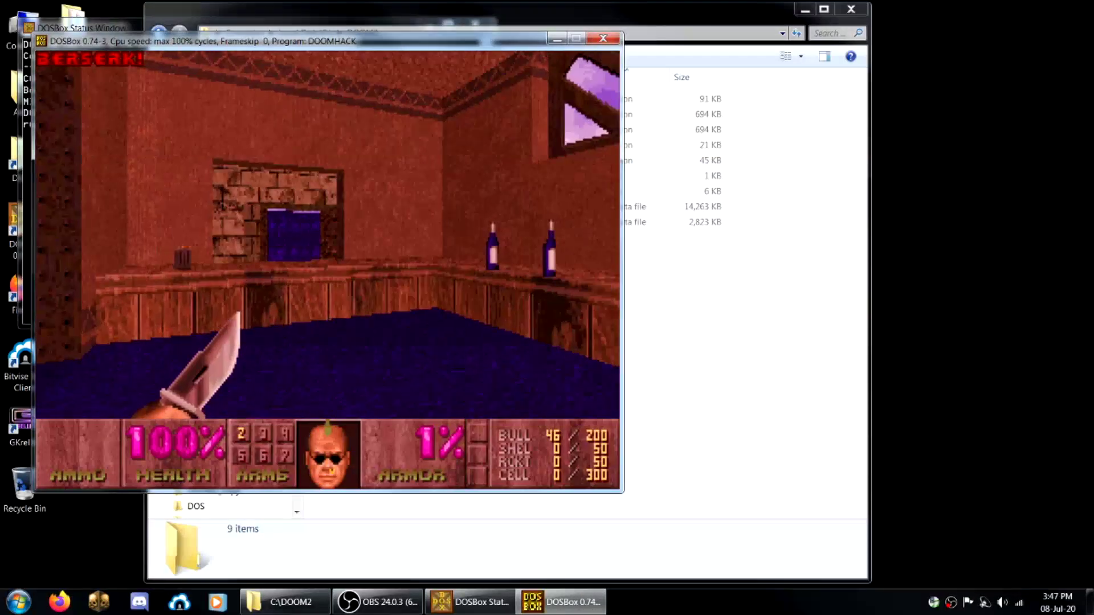
Quit the game to the DOS prompt and exit DOSBox
key(Escape)
key(Up)
key(Return)
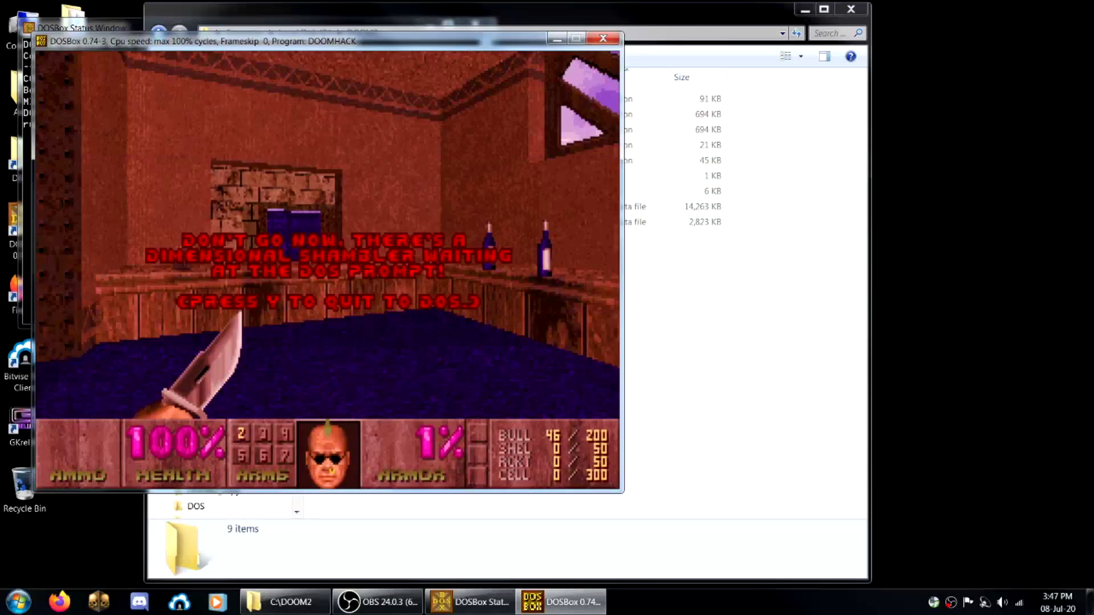
key(y)
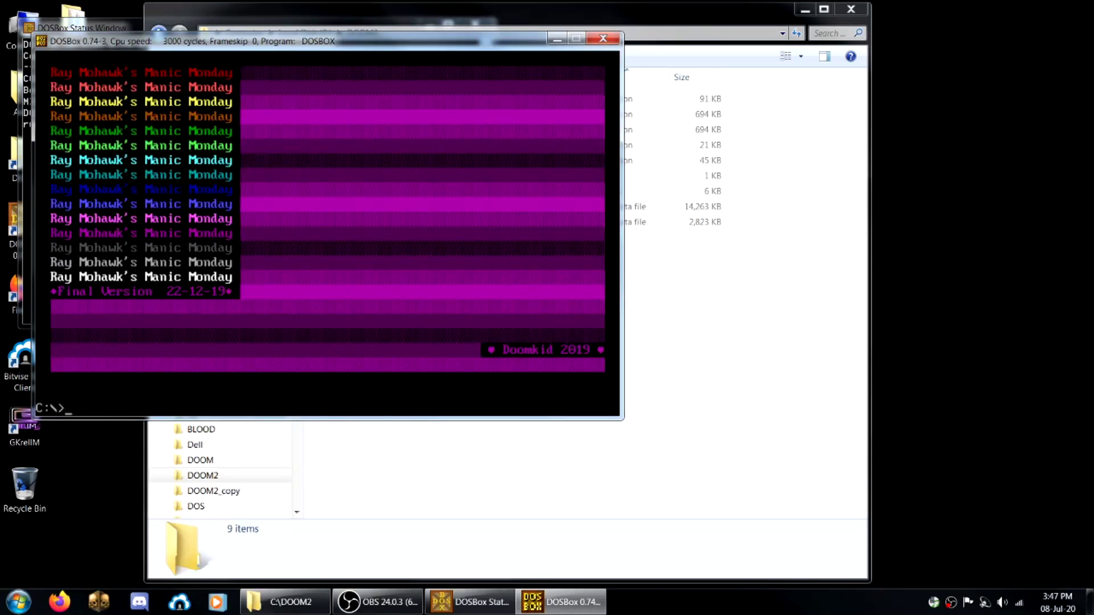
text(exit)
key(Return)
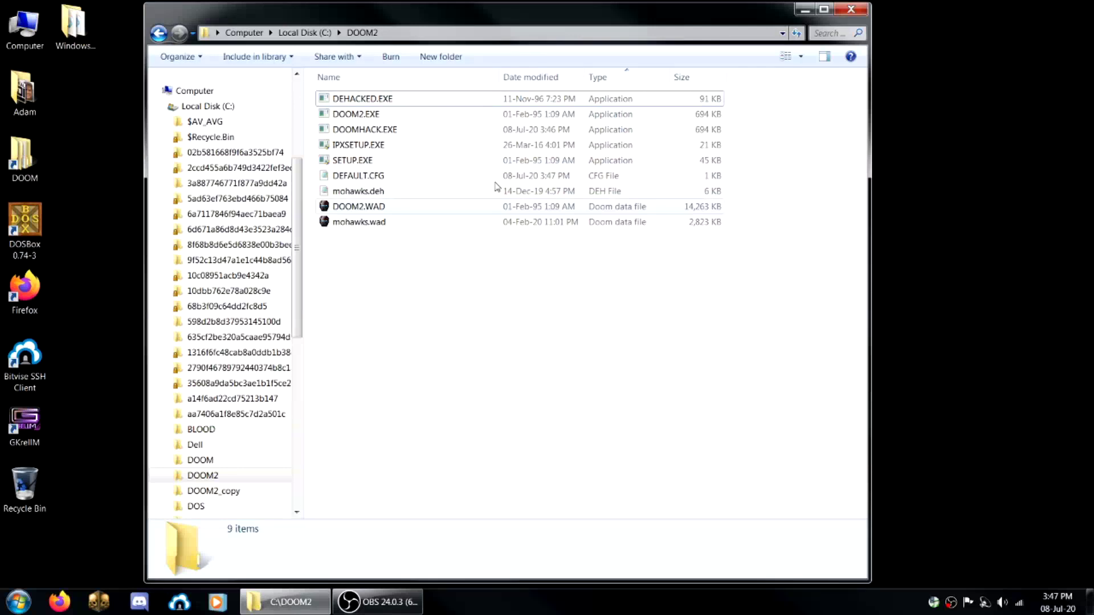